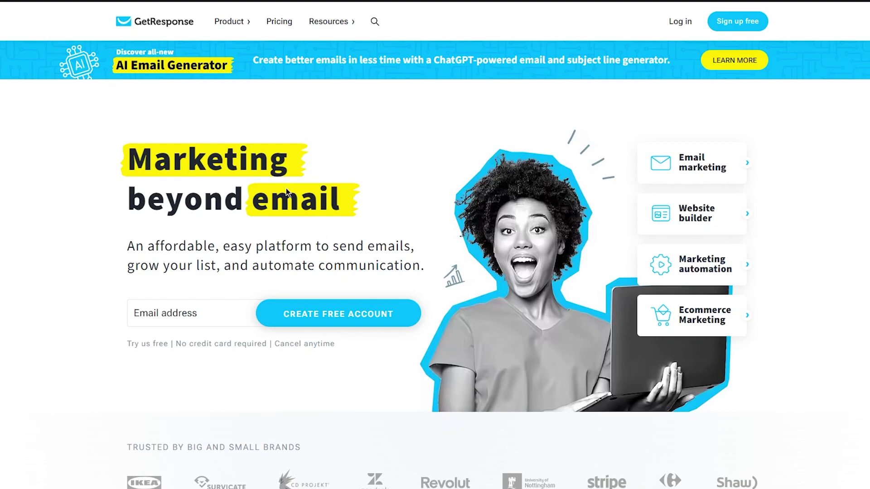
# Step: Go to the Pricing page from the GetResponse homepage's top navigation
pyautogui.moveTo(338, 23)
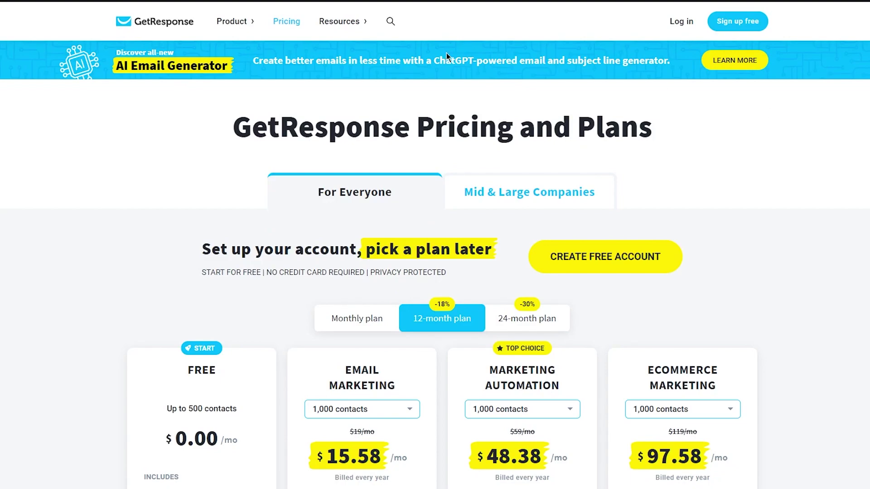
# Step: Switch the plan prices to Monthly and copy the disposable TempMail address
pyautogui.moveTo(252, 131); pyautogui.dragTo(656, 135)
pyautogui.click(655, 203)
pyautogui.scroll(-1, 160, 311)
pyautogui.scroll(-3, 161, 311)
pyautogui.click(357, 152)
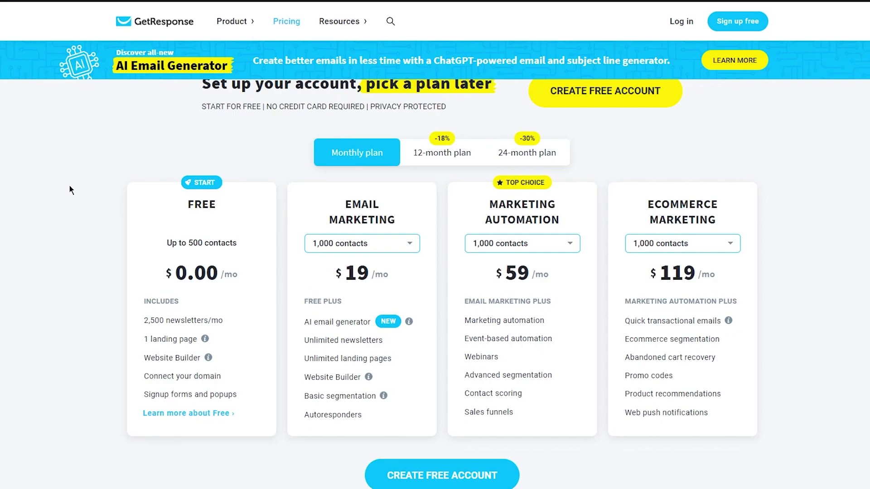
pyautogui.moveTo(69, 185); pyautogui.dragTo(807, 307)
pyautogui.click(806, 306)
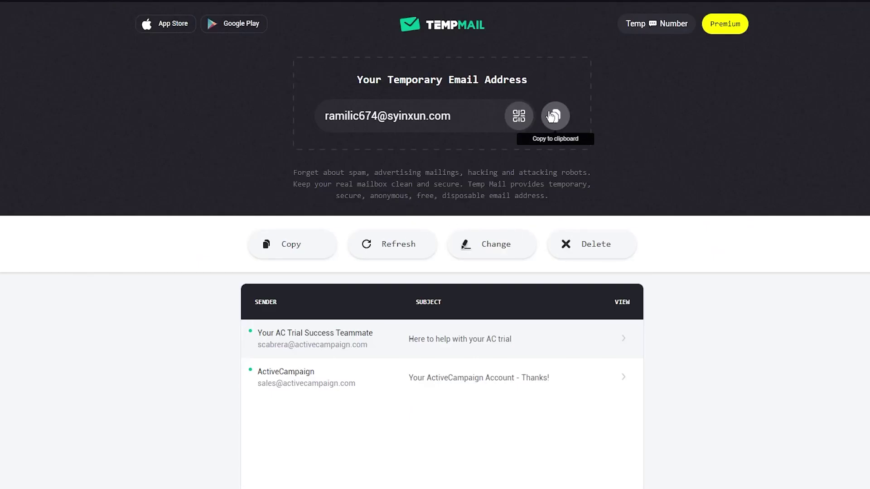
pyautogui.click(556, 116)
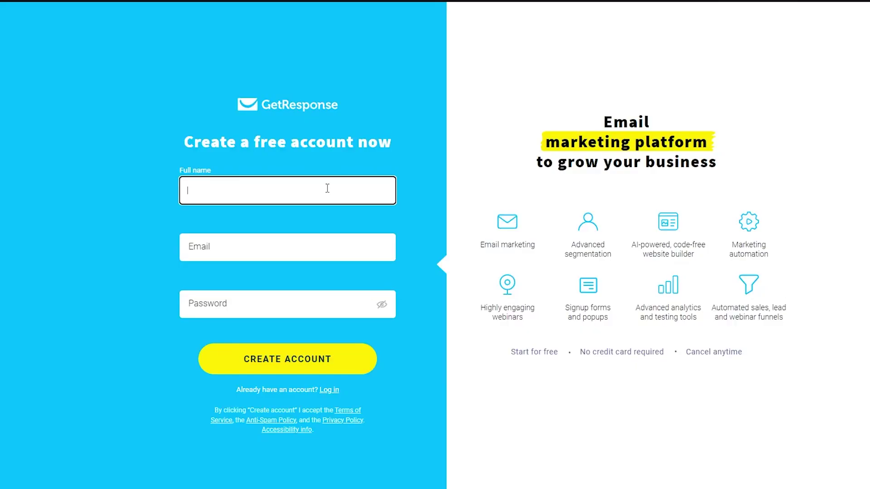
# Step: Enter the full name, paste the temporary email, set a password, and submit
pyautogui.click(247, 242)
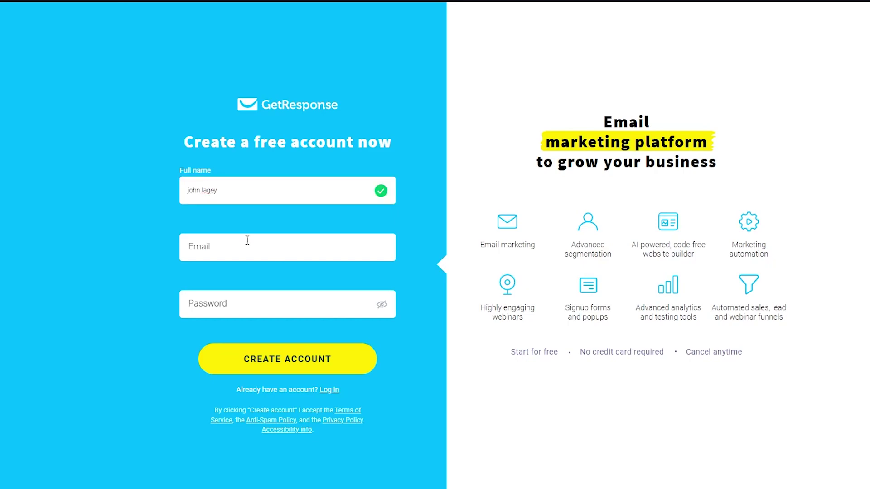
pyautogui.rightClick(249, 247)
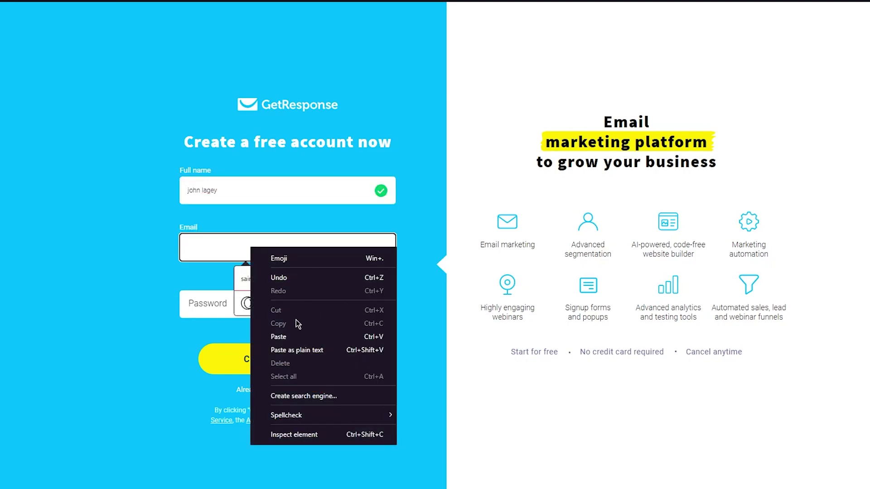
pyautogui.click(282, 336)
pyautogui.click(226, 305)
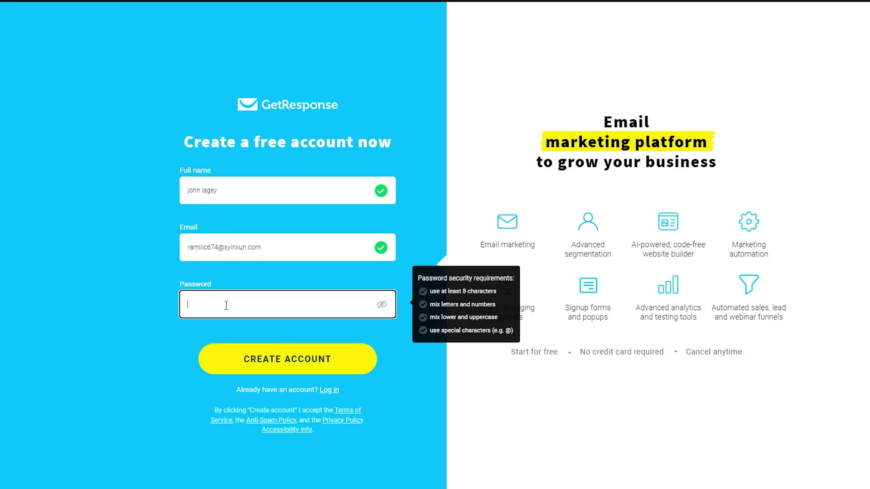
pyautogui.click(276, 367)
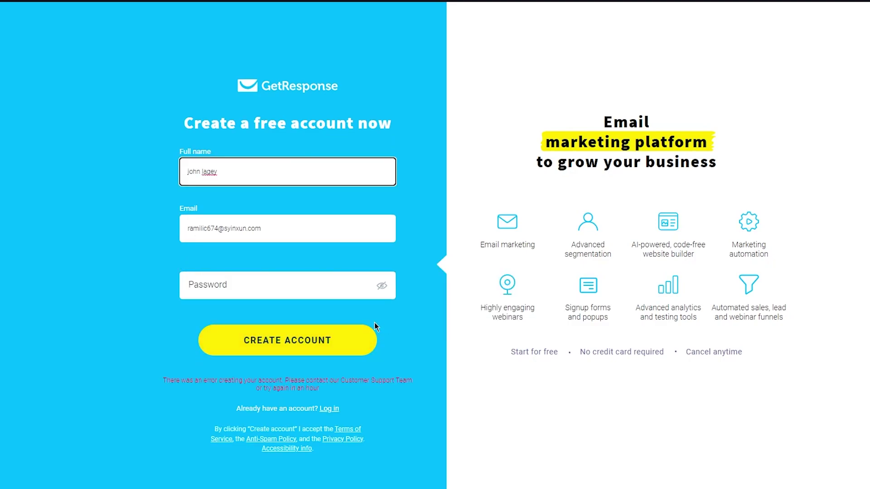
# Step: Correct the full name and re-enter a password that meets every requirement
pyautogui.click(291, 240)
pyautogui.hotkey('shift', 'Tab')
pyautogui.click(236, 286)
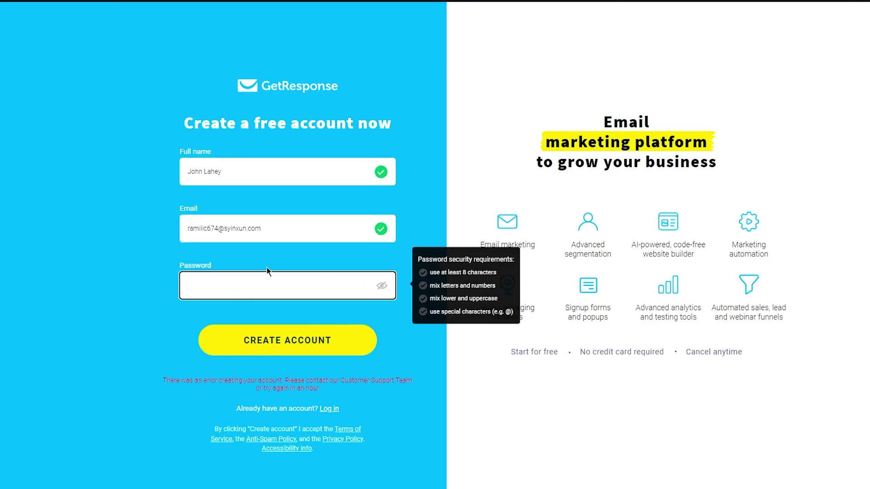
pyautogui.write('***')
pyautogui.press('Menu')
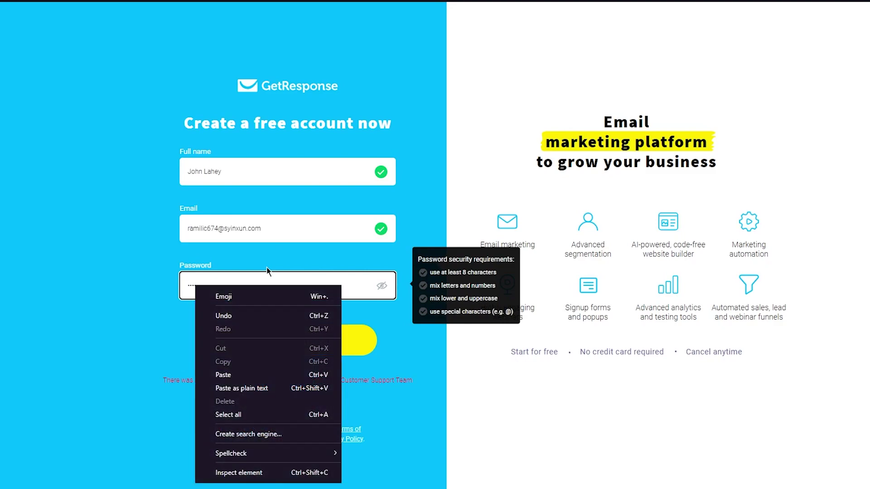
pyautogui.click(344, 280)
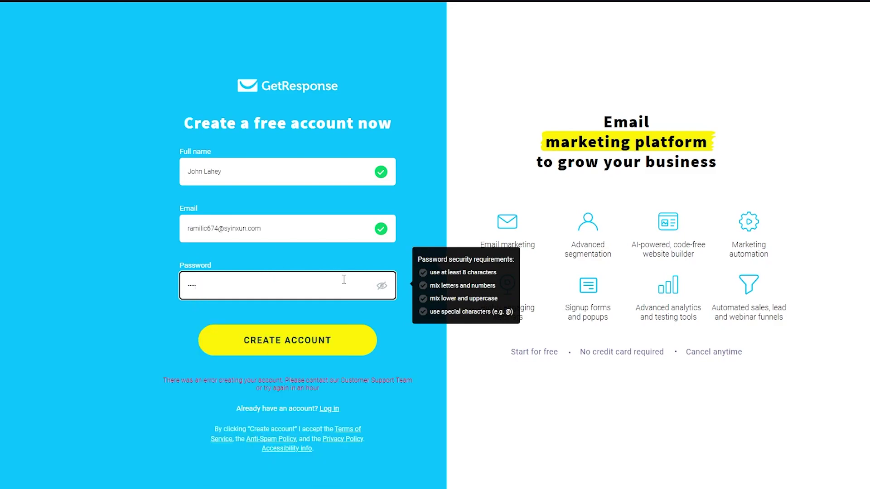
pyautogui.write('***********')
# Step: Replace the email with the autofill-suggested Gmail address and confirm
pyautogui.moveTo(318, 229); pyautogui.dragTo(141, 235)
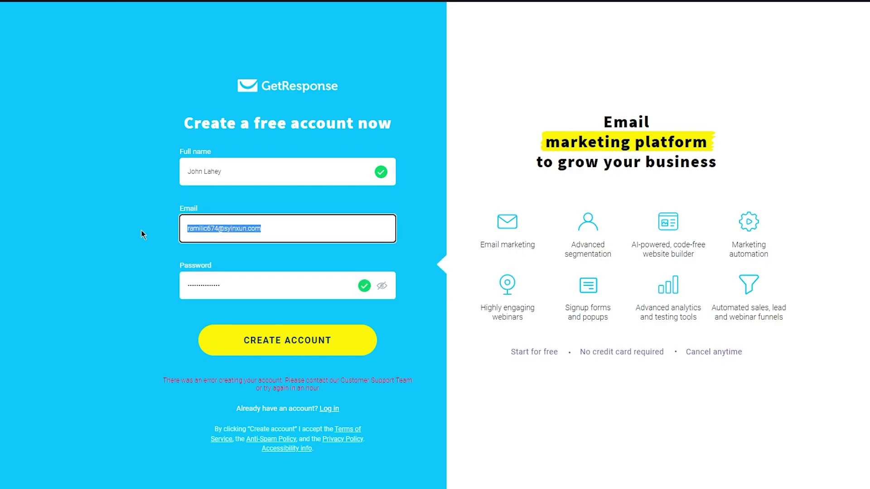
pyautogui.press('BackSpace')
pyautogui.write('sai')
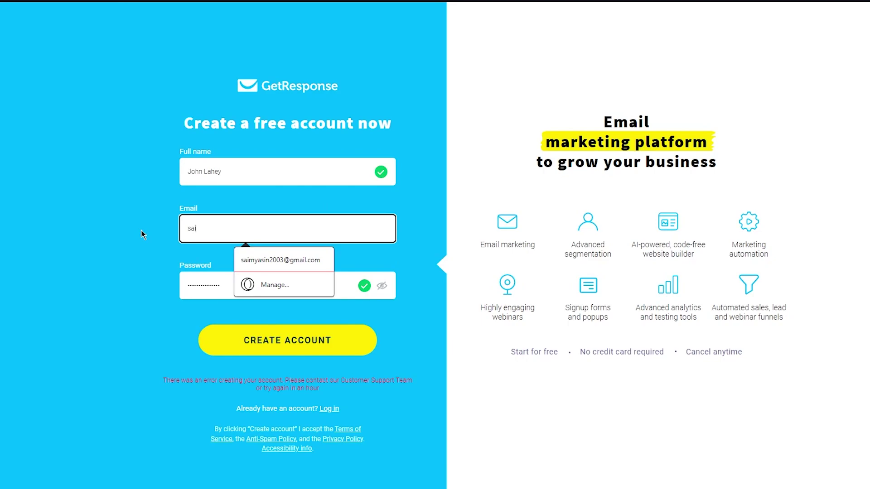
pyautogui.press('Down')
pyautogui.press('Return')
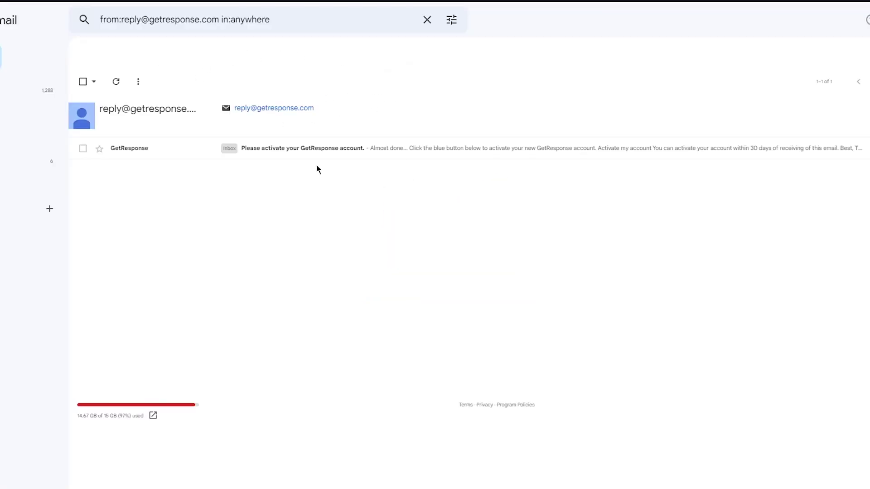
# Step: Open the 'Please activate your GetResponse account' email in Gmail
pyautogui.click(290, 151)
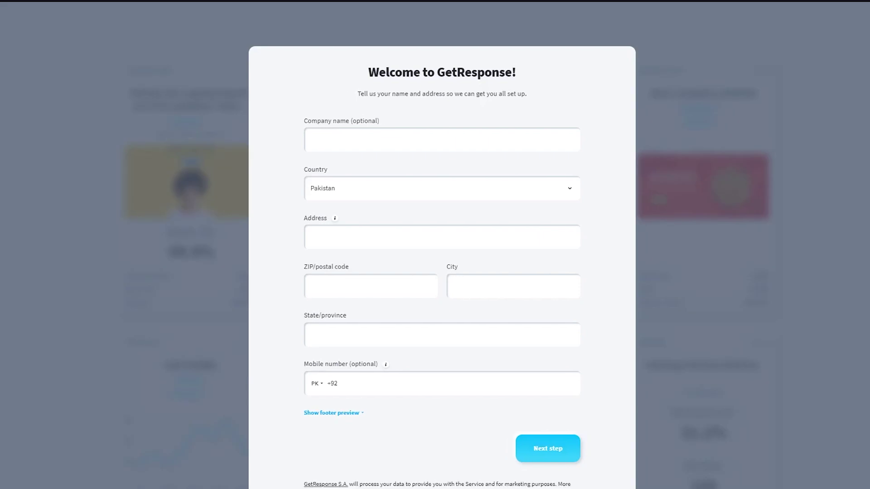
# Step: Fill the welcome form's company and address details with state Punjab and submit
pyautogui.click(394, 140)
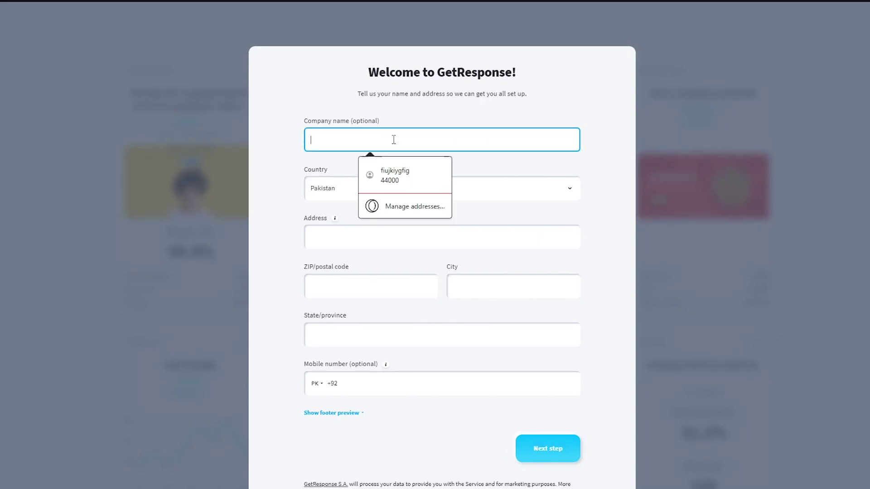
pyautogui.click(404, 173)
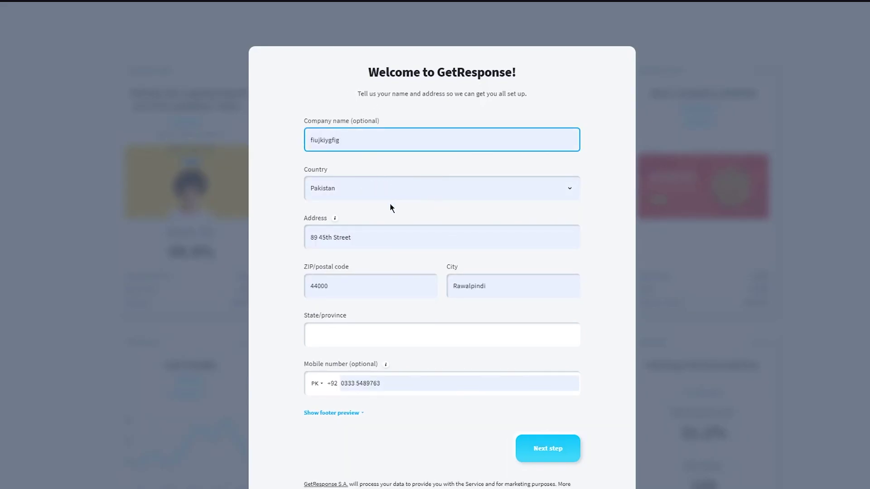
pyautogui.click(379, 235)
pyautogui.click(397, 148)
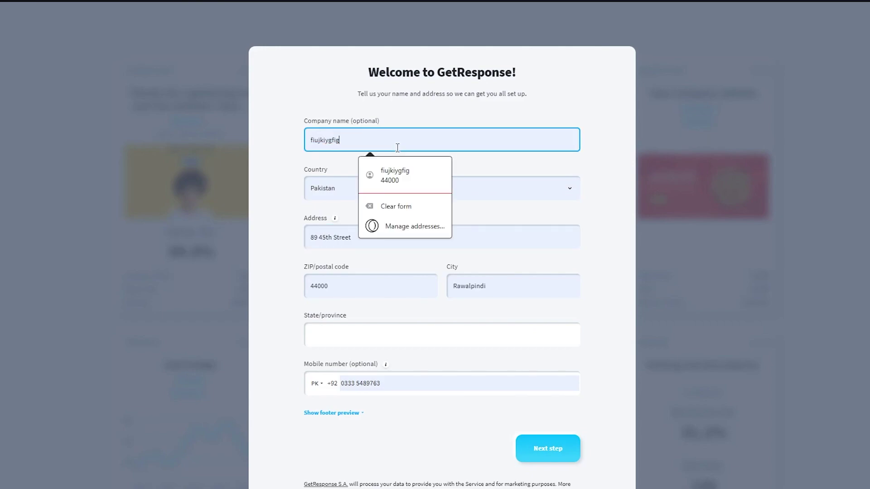
pyautogui.click(301, 214)
pyautogui.click(367, 335)
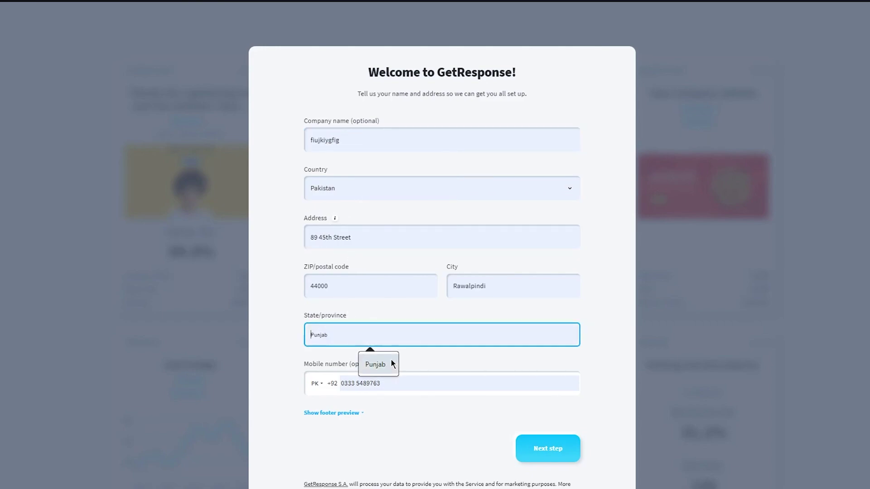
pyautogui.click(392, 364)
pyautogui.click(539, 450)
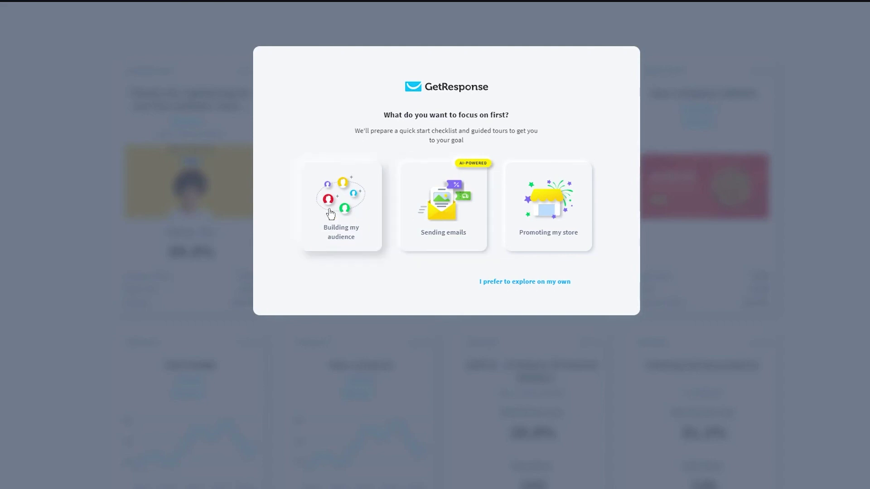
# Step: Pick 'Building my audience' as the focus and choose to explore on your own
pyautogui.click(381, 206)
pyautogui.click(421, 218)
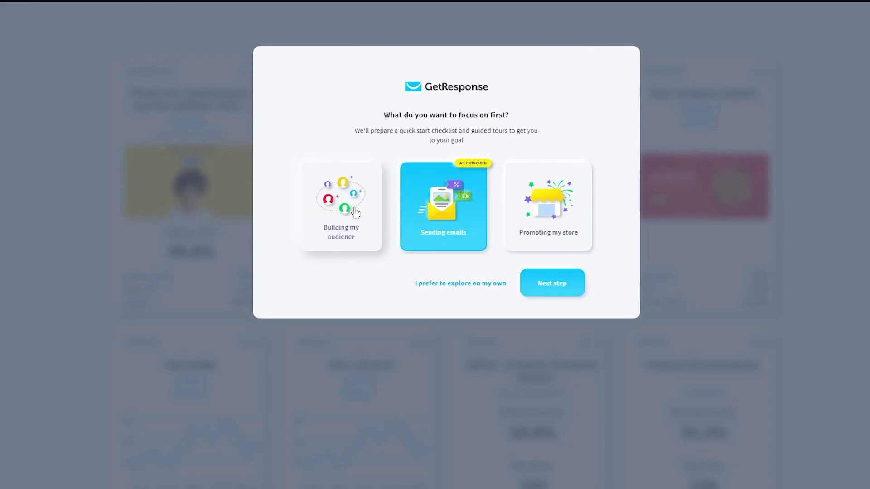
pyautogui.click(378, 218)
pyautogui.click(541, 282)
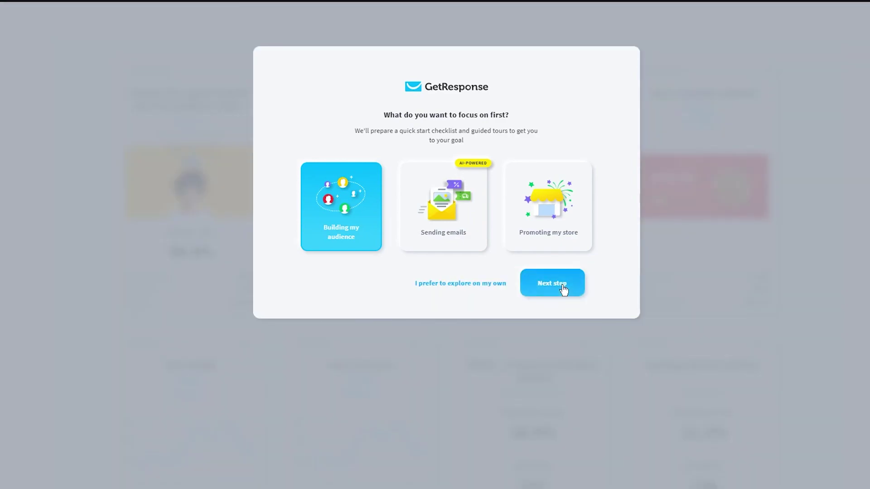
pyautogui.click(459, 286)
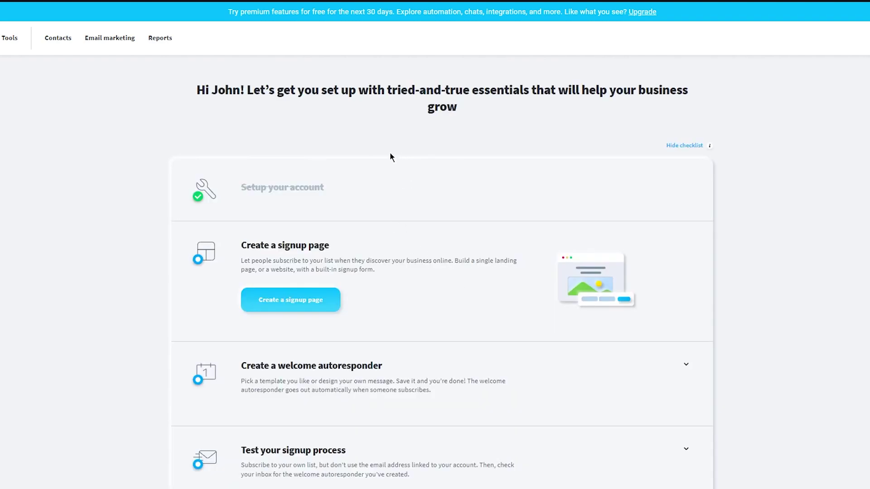
# Step: Scroll through the welcome page's quick-start checklist
pyautogui.moveTo(193, 91); pyautogui.dragTo(594, 109)
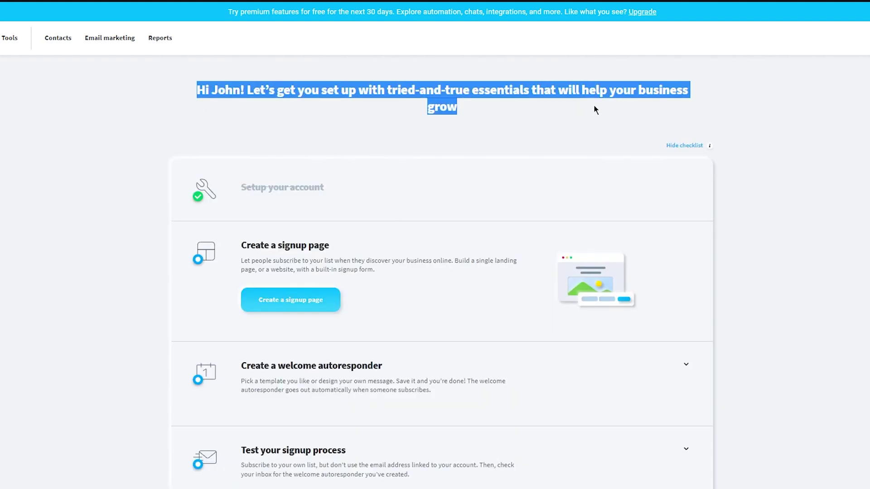
pyautogui.click(445, 120)
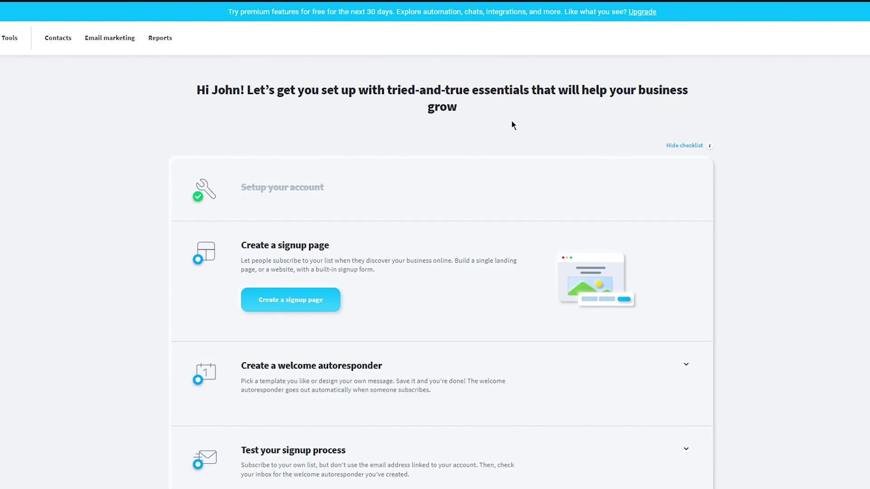
pyautogui.scroll(-5, 95, 191)
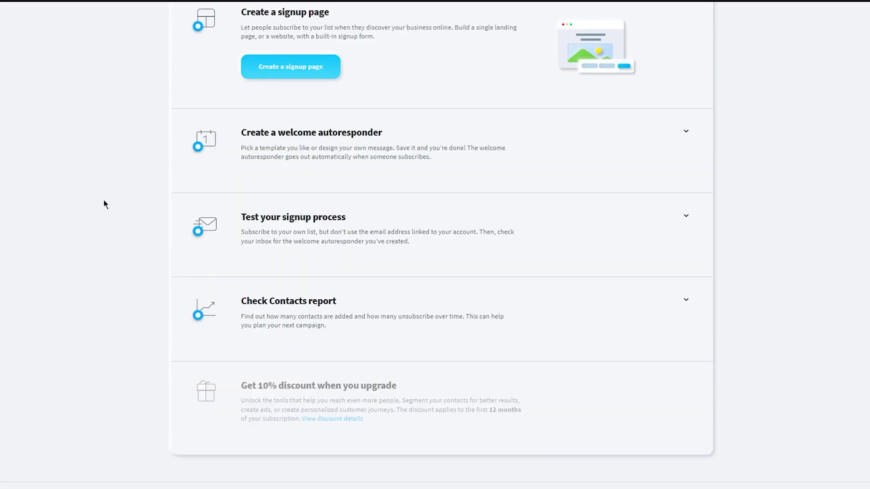
pyautogui.scroll(5, 105, 205)
pyautogui.moveTo(190, 194); pyautogui.dragTo(812, 379)
pyautogui.click(683, 281)
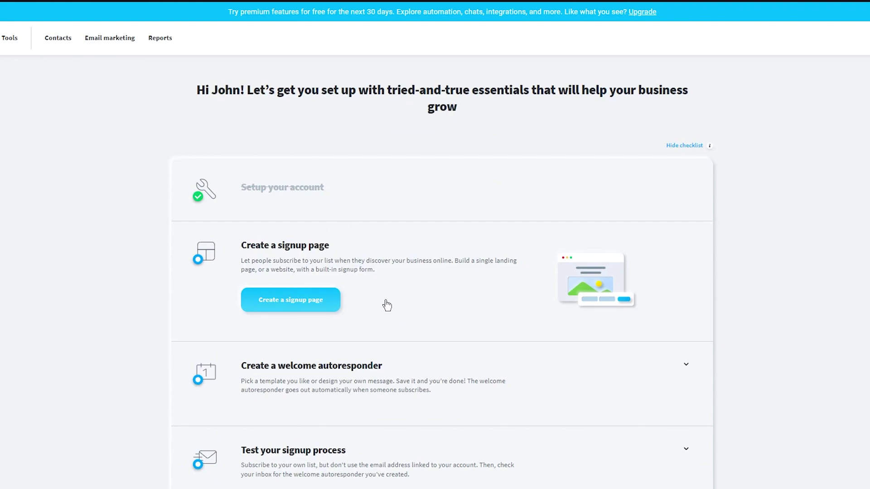
pyautogui.scroll(-5, 804, 283)
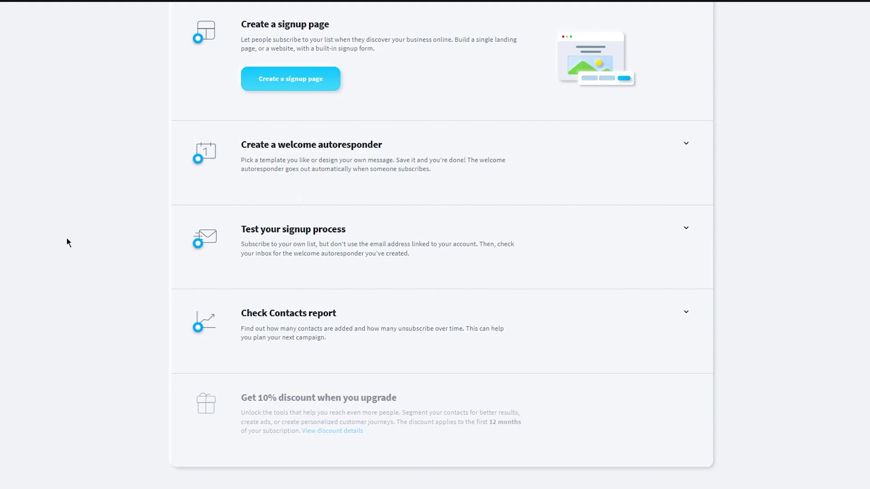
pyautogui.scroll(5, 87, 247)
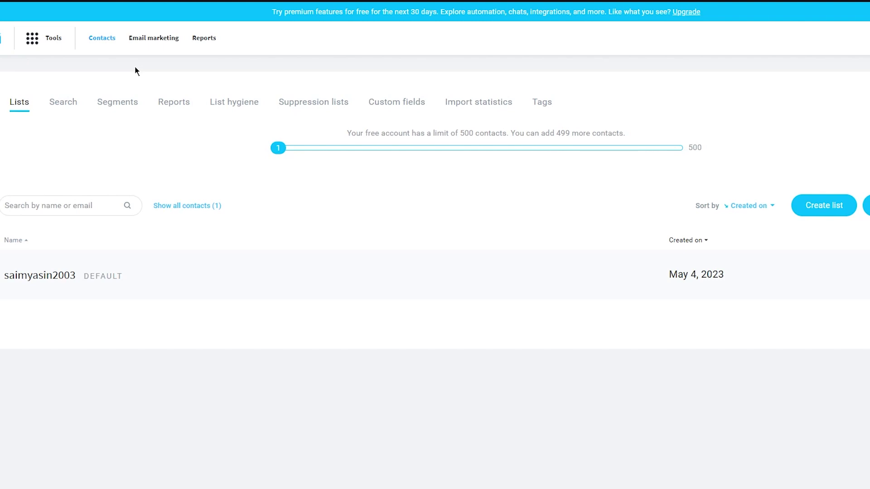
# Step: Create a contact list named 'yuijkvykg' and go to the Add contacts page
pyautogui.click(807, 205)
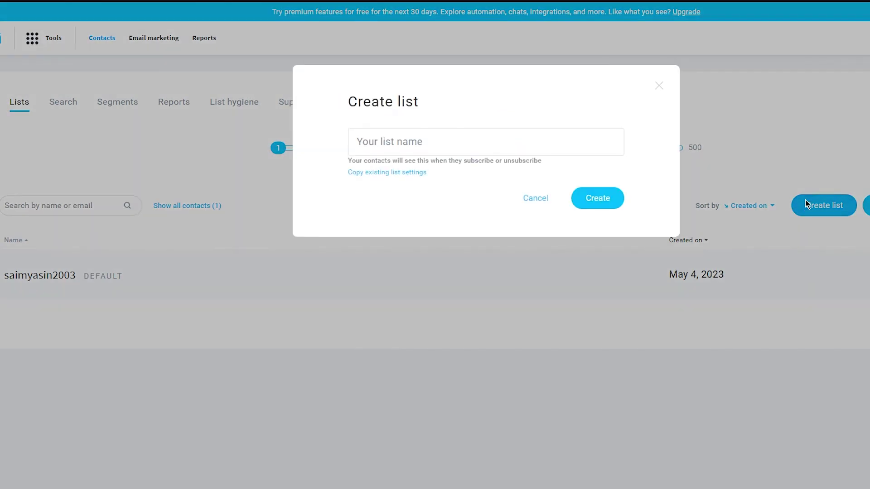
pyautogui.click(491, 141)
pyautogui.write('yuijkvykg')
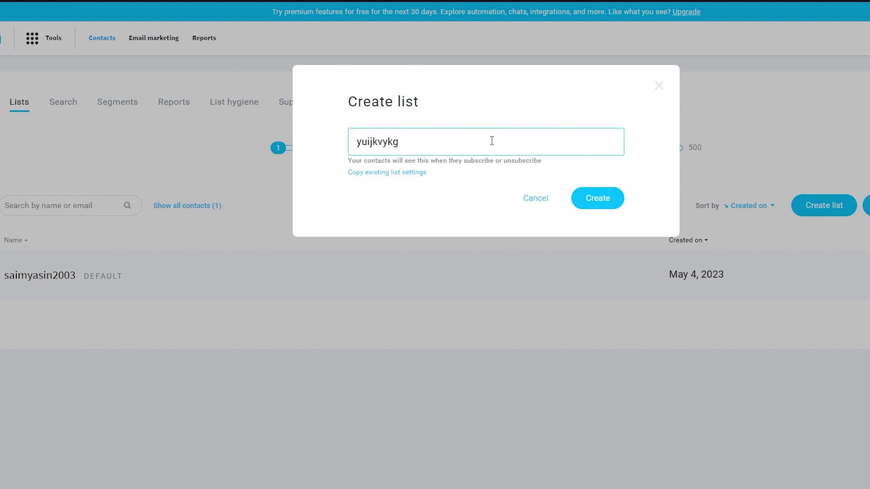
pyautogui.click(589, 198)
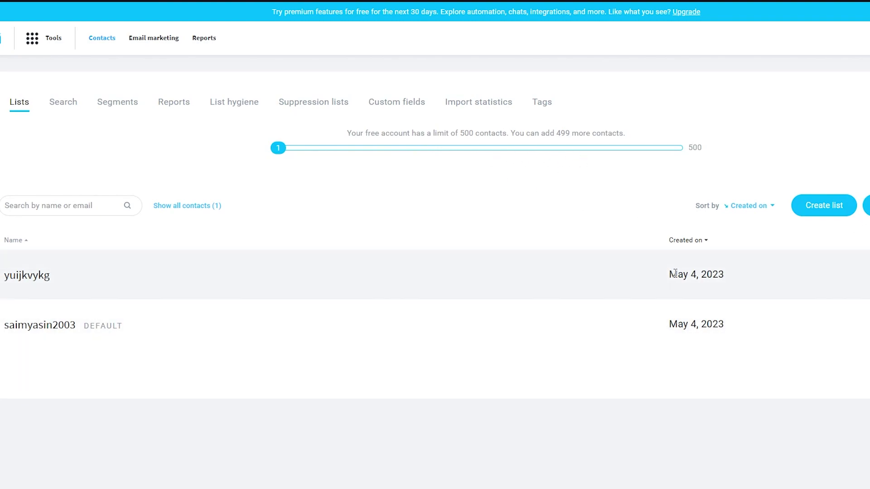
pyautogui.click(865, 206)
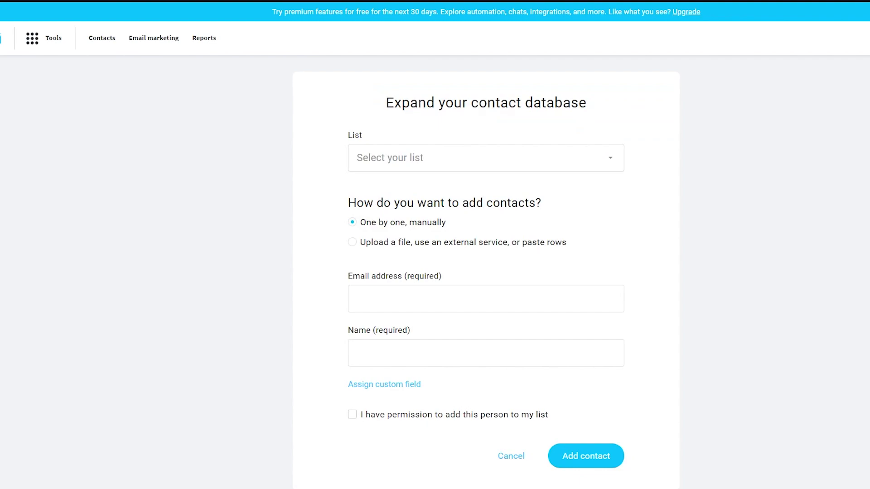
# Step: Choose the 'yuijkvykg' list as the destination, leaving the method on 'One by one, manually'
pyautogui.click(525, 156)
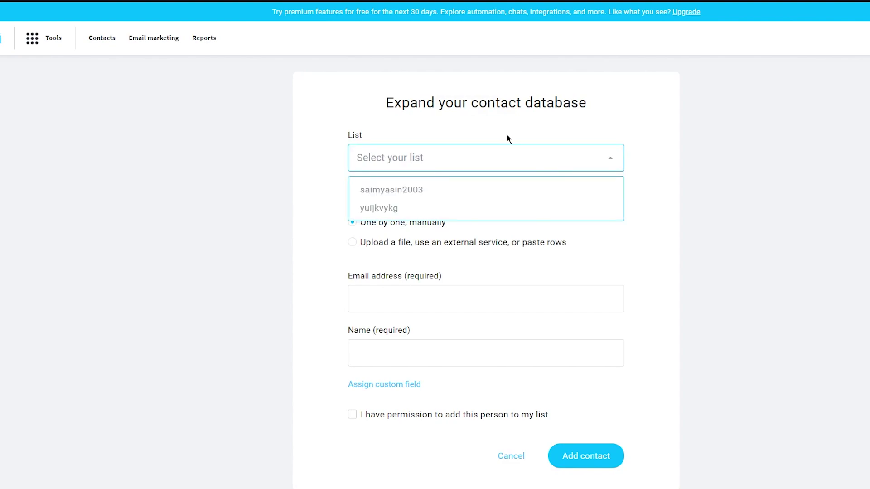
pyautogui.click(451, 208)
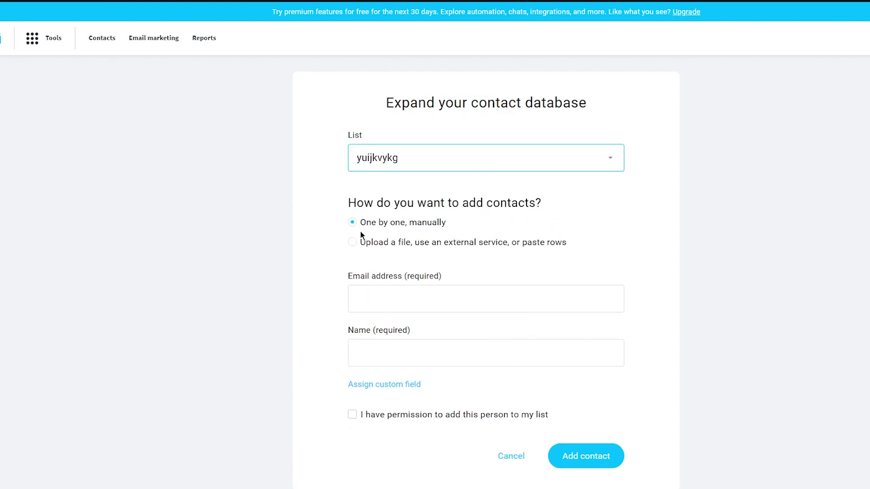
pyautogui.click(378, 245)
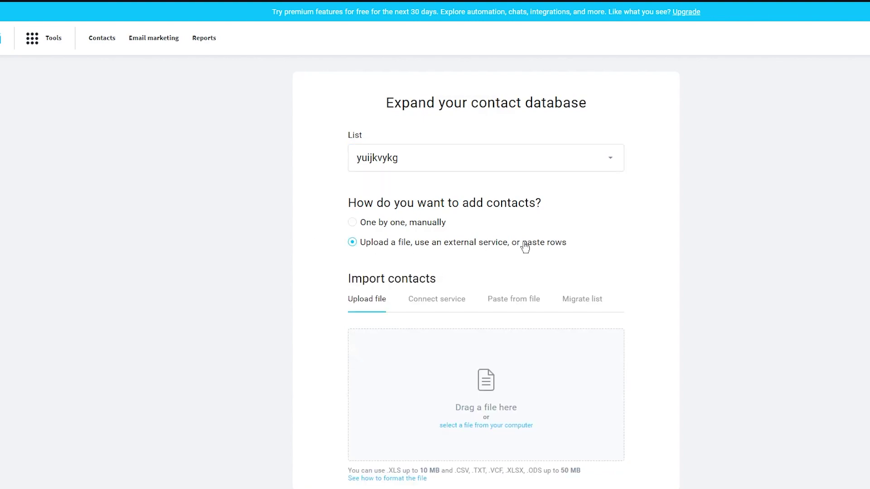
pyautogui.scroll(-2, 634, 211)
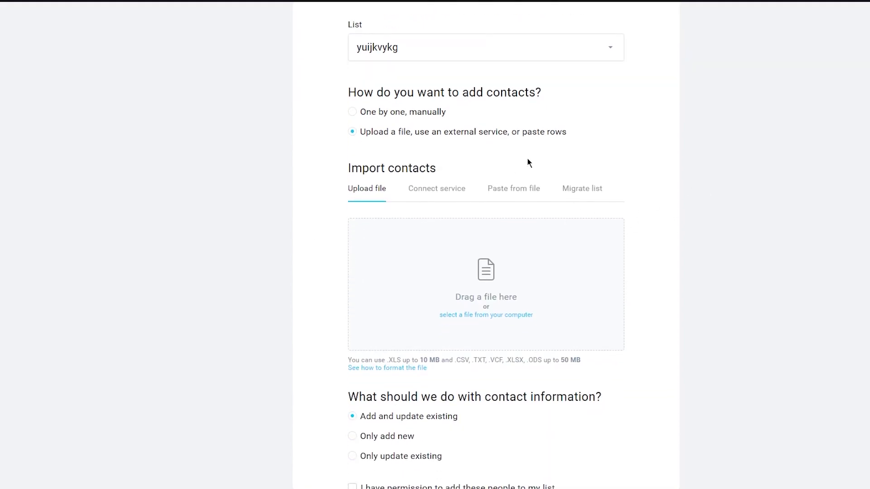
pyautogui.hotkey('ctrl', 'j')
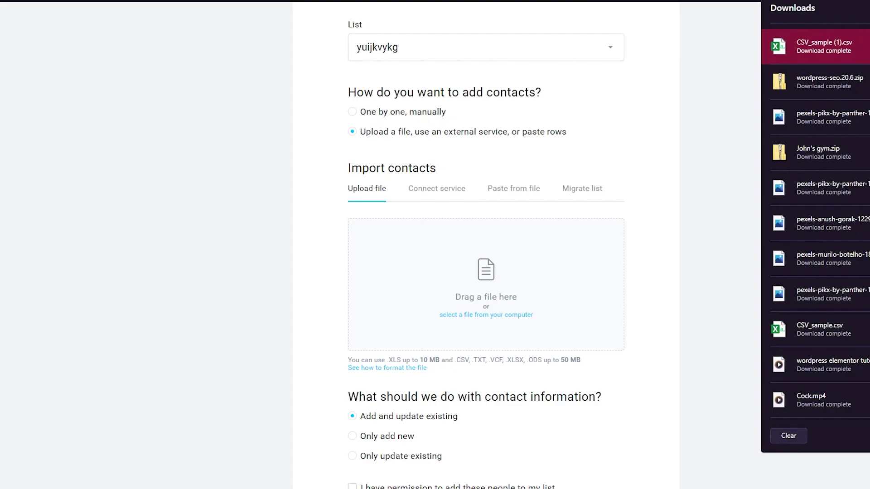
pyautogui.moveTo(360, 131); pyautogui.dragTo(567, 132)
pyautogui.click(564, 156)
pyautogui.click(392, 114)
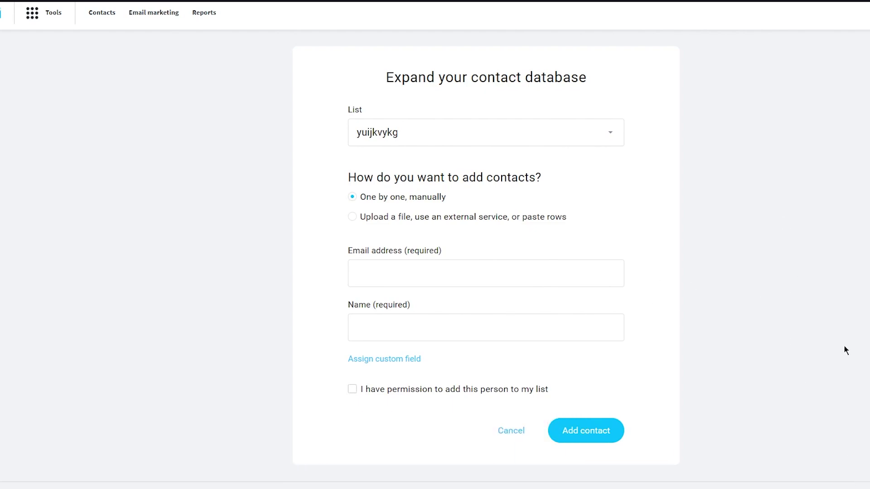
# Step: Check CSV_sample (1).csv in Excel, then drop it onto the 'Upload a file' zone
pyautogui.click(396, 218)
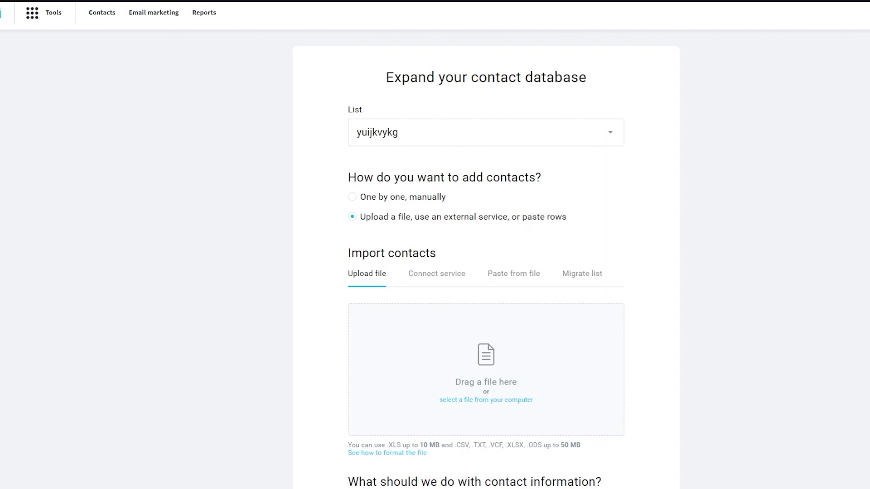
pyautogui.hotkey('ctrl', 'j')
pyautogui.press('Return')
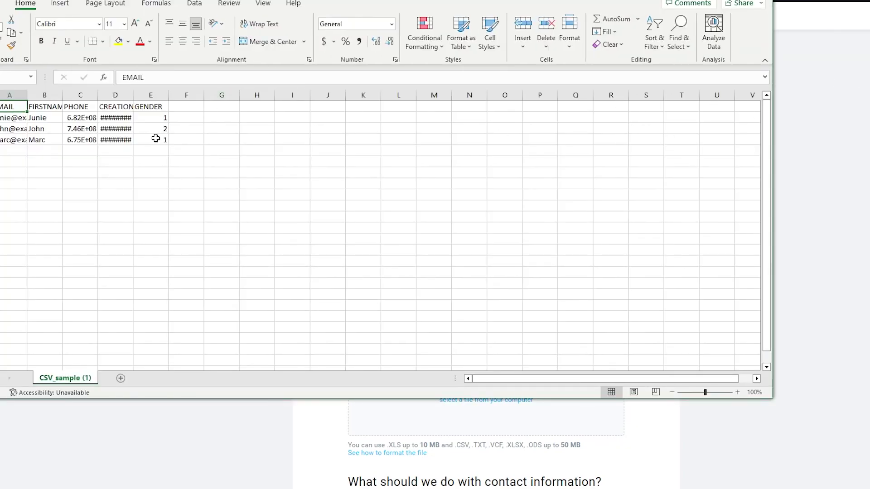
pyautogui.moveTo(156, 155); pyautogui.dragTo(9, 123)
pyautogui.click(45, 188)
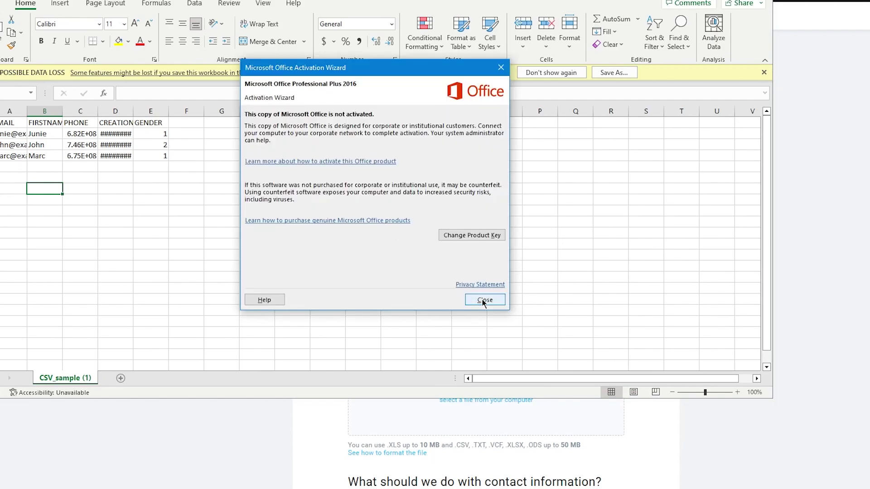
pyautogui.click(485, 300)
pyautogui.click(807, 90)
pyautogui.hotkey('ctrl', 'j')
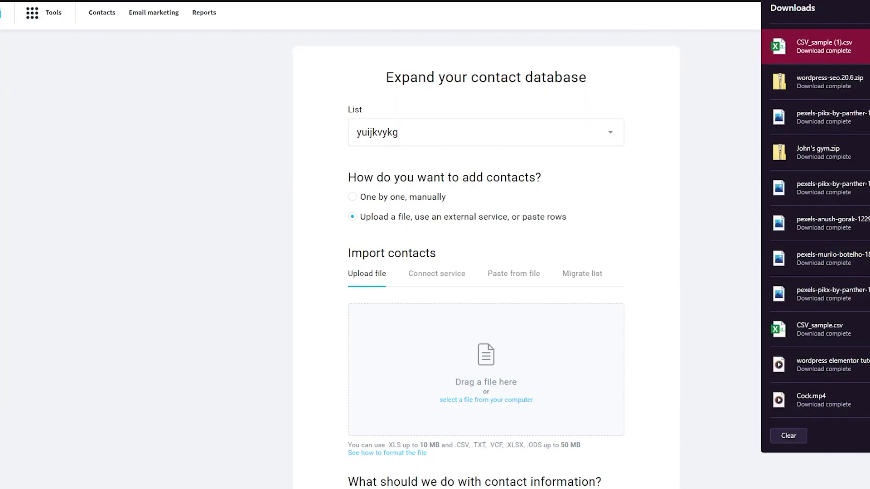
pyautogui.moveTo(800, 45); pyautogui.dragTo(458, 378)
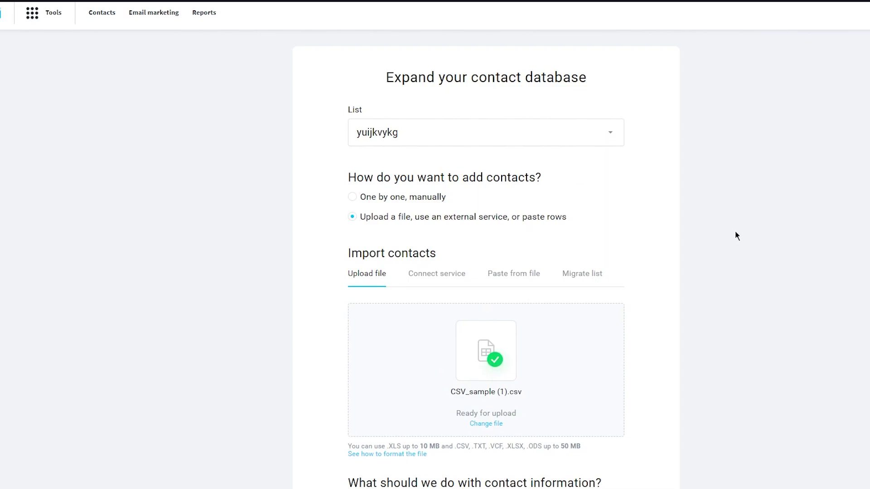
pyautogui.scroll(-4, 735, 232)
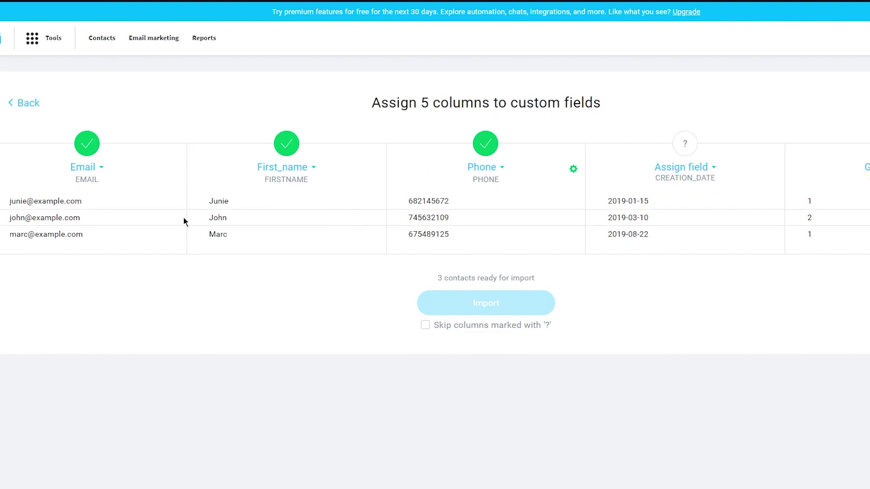
# Step: Tick 'Skip columns marked with ?' and import the three contacts
pyautogui.click(425, 326)
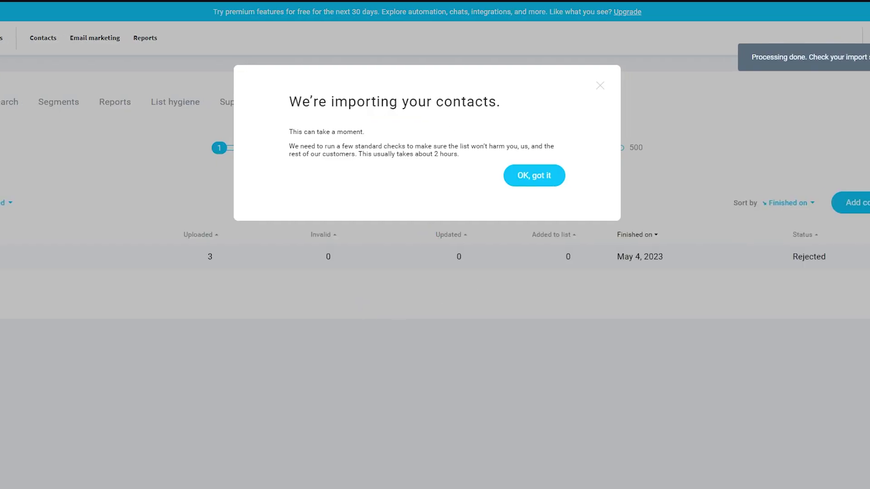
# Step: Dismiss the import notice with 'OK, got it' to view the import results
pyautogui.click(531, 175)
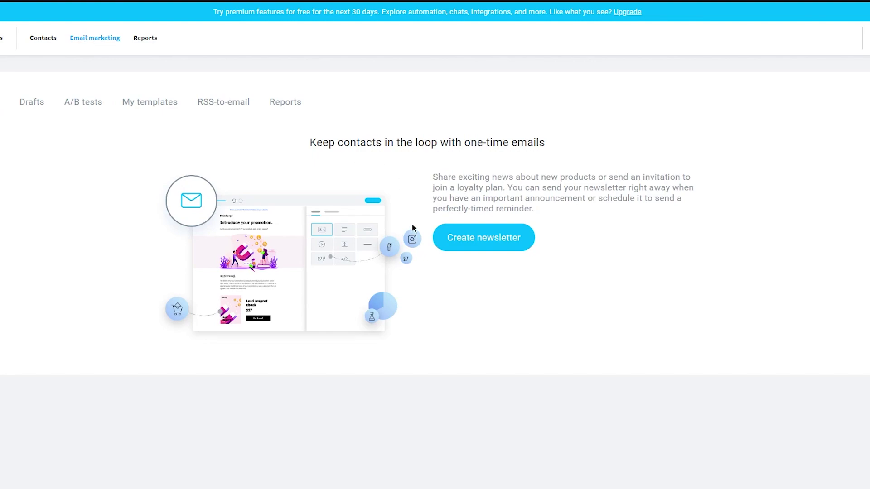
# Step: Create a newsletter named 'yuggguig' with the subject line 'fuyf76r'
pyautogui.click(459, 230)
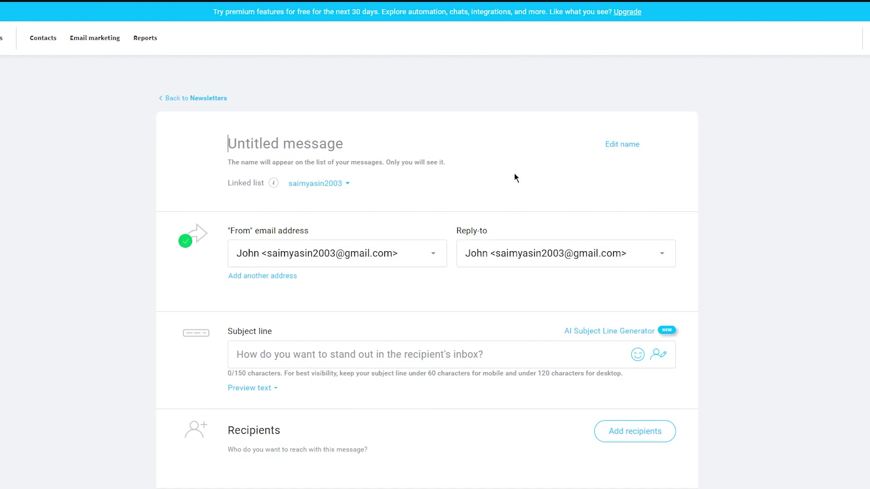
pyautogui.write('yuggguig')
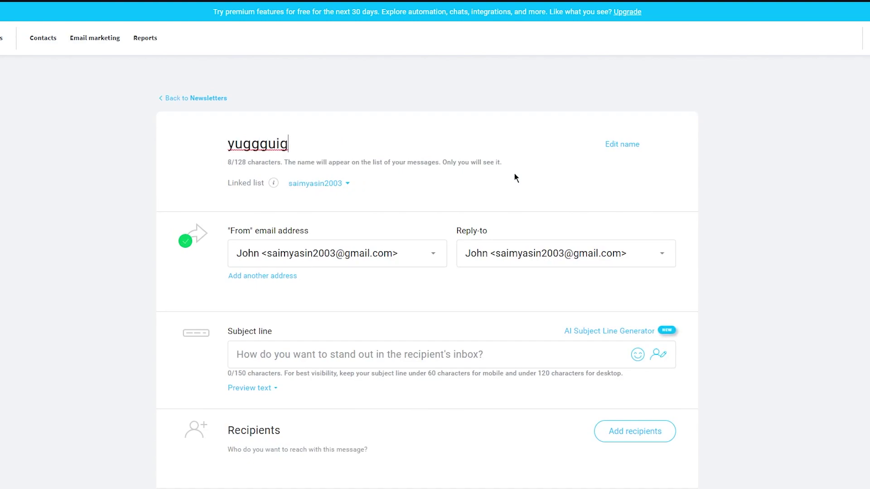
pyautogui.scroll(-4, 514, 178)
pyautogui.scroll(2, 362, 186)
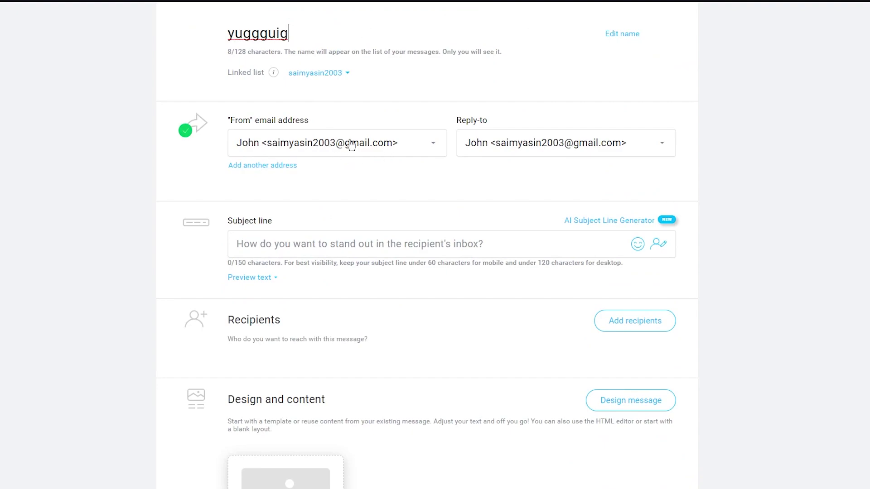
pyautogui.click(538, 154)
pyautogui.click(746, 128)
pyautogui.click(388, 248)
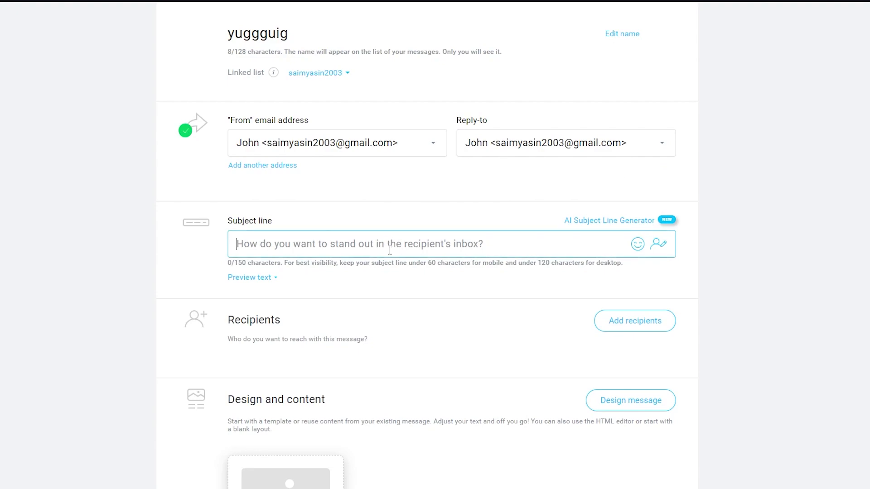
pyautogui.write('fuyf76r')
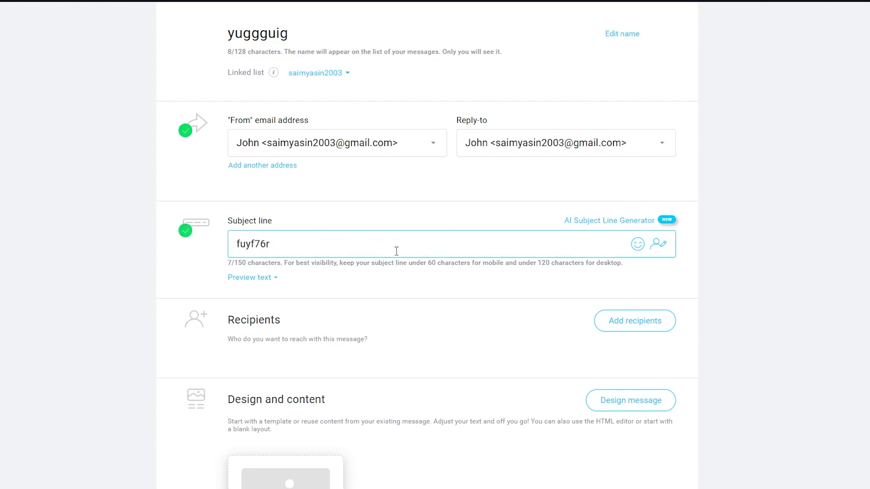
pyautogui.press('Tab')
# Step: Address the newsletter to the yuijkvykg contact list
pyautogui.scroll(-2, 397, 251)
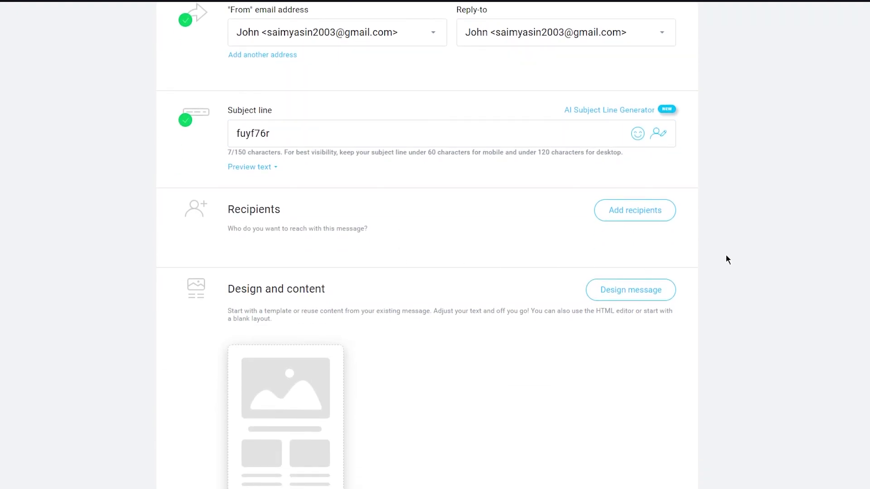
pyautogui.moveTo(229, 232); pyautogui.dragTo(404, 238)
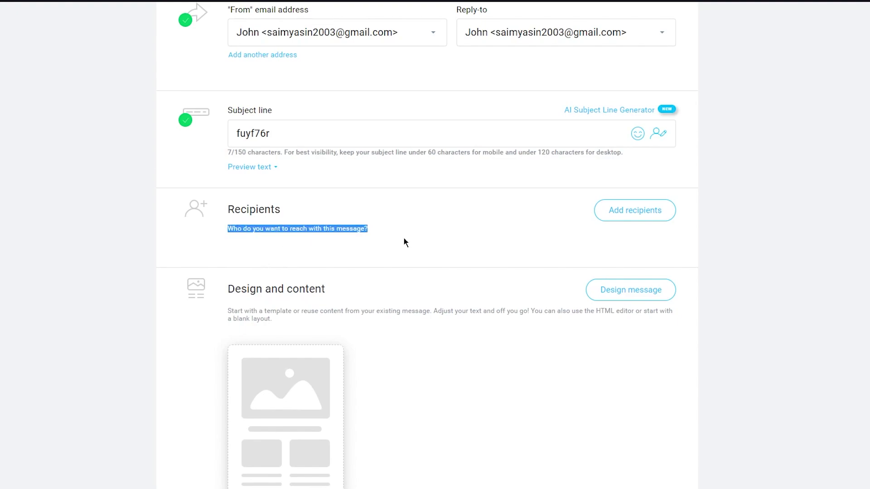
pyautogui.click(404, 238)
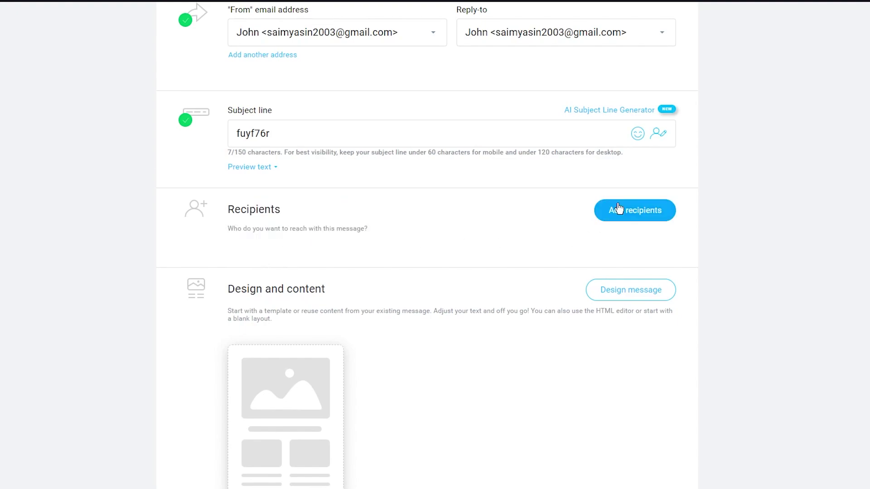
pyautogui.scroll(-4, 619, 190)
pyautogui.scroll(2, 619, 149)
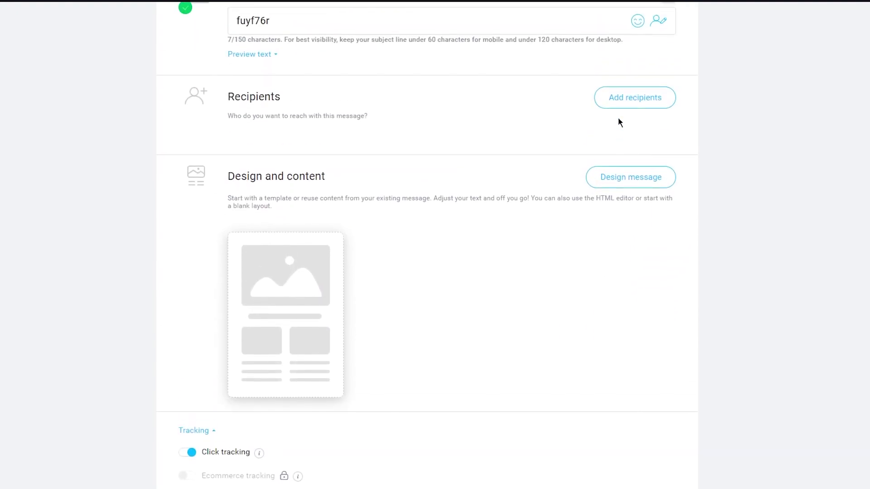
pyautogui.click(619, 101)
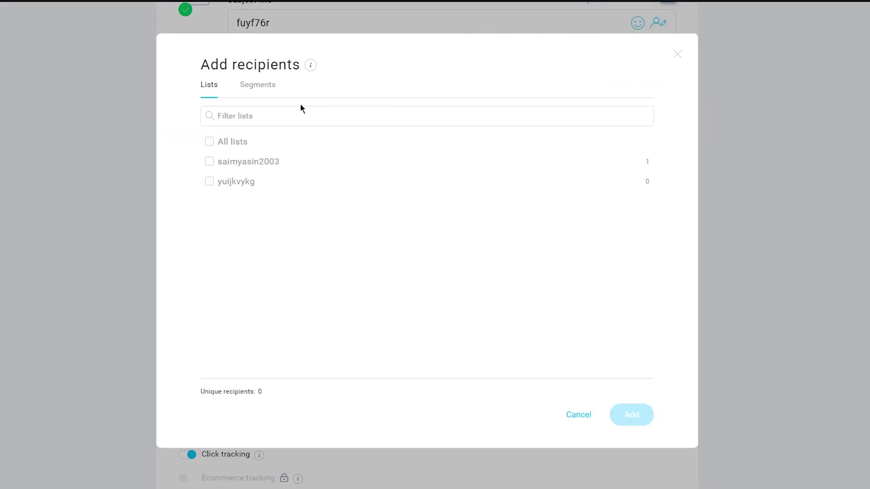
pyautogui.click(239, 182)
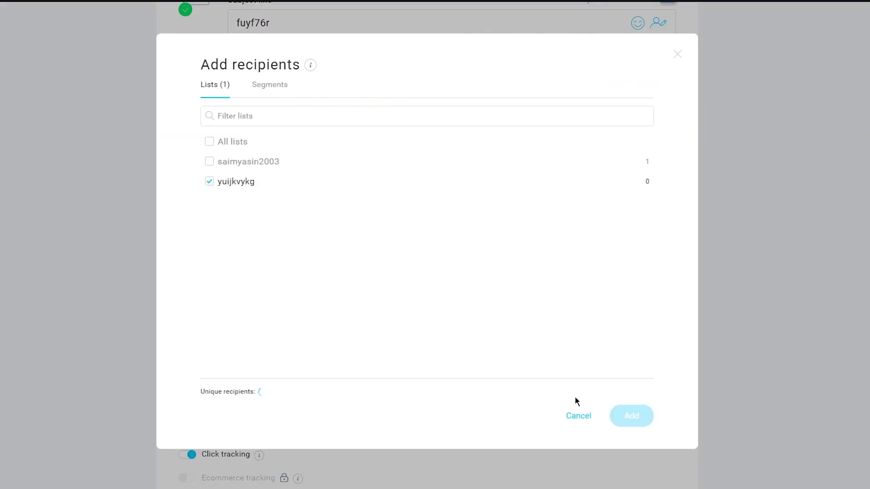
pyautogui.click(623, 417)
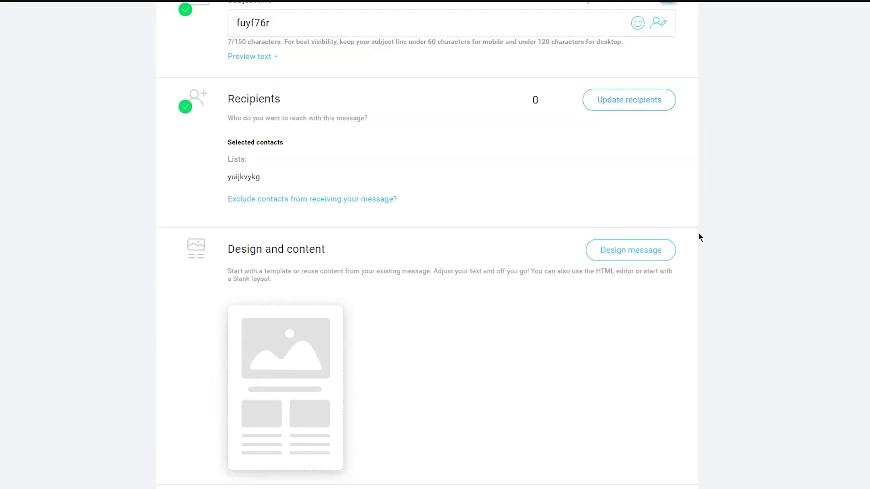
pyautogui.scroll(-2, 319, 180)
# Step: Fill the newsletter content with the Restaurant Reviews 'Japanese cuisine' template
pyautogui.click(622, 145)
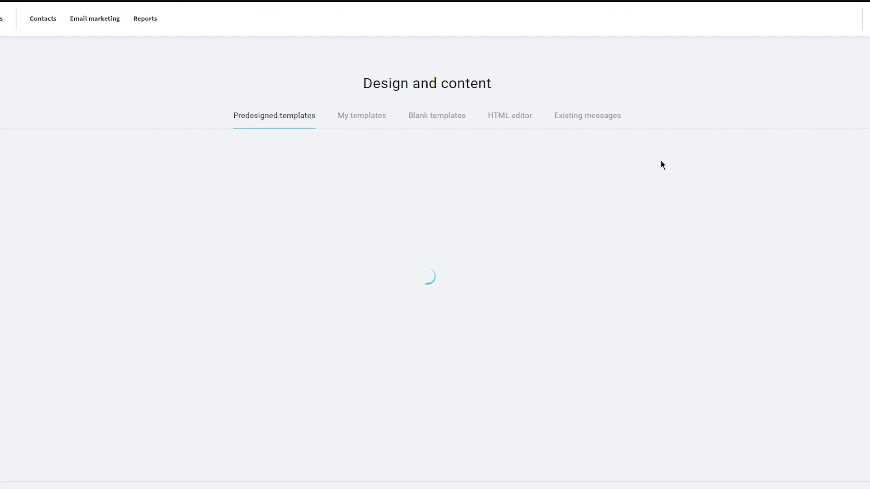
pyautogui.scroll(7, 268, 212)
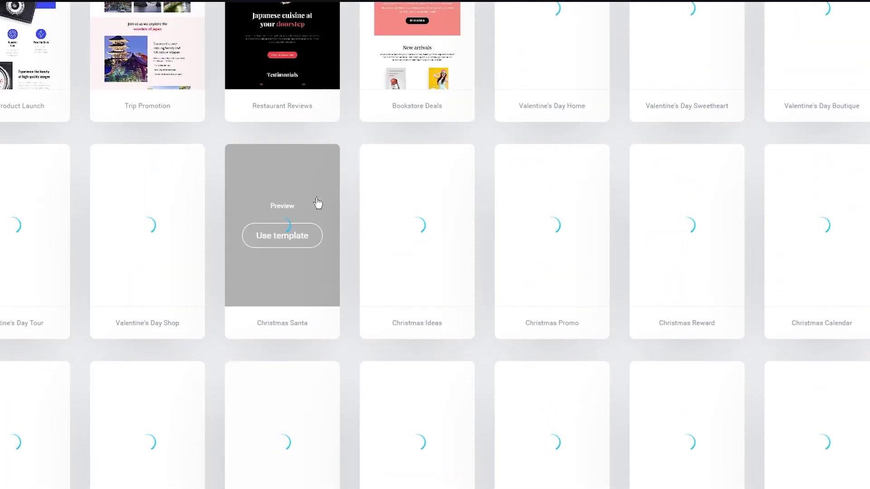
pyautogui.click(286, 245)
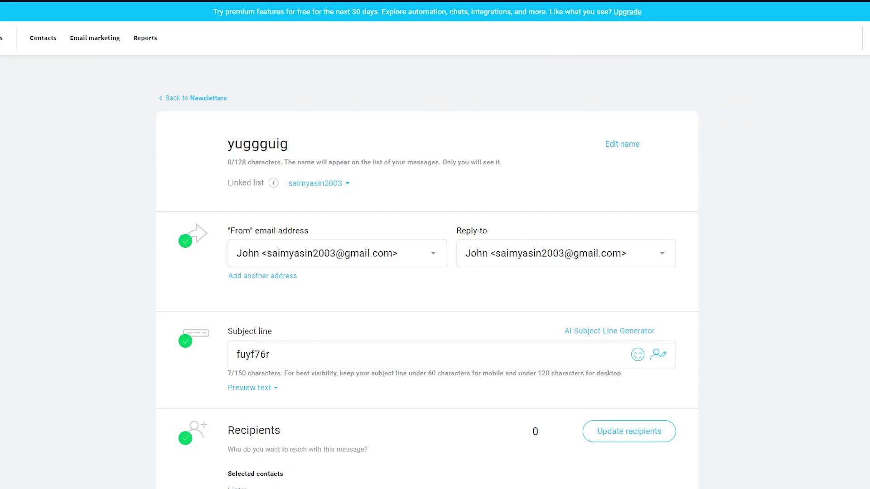
pyautogui.scroll(-12, 592, 223)
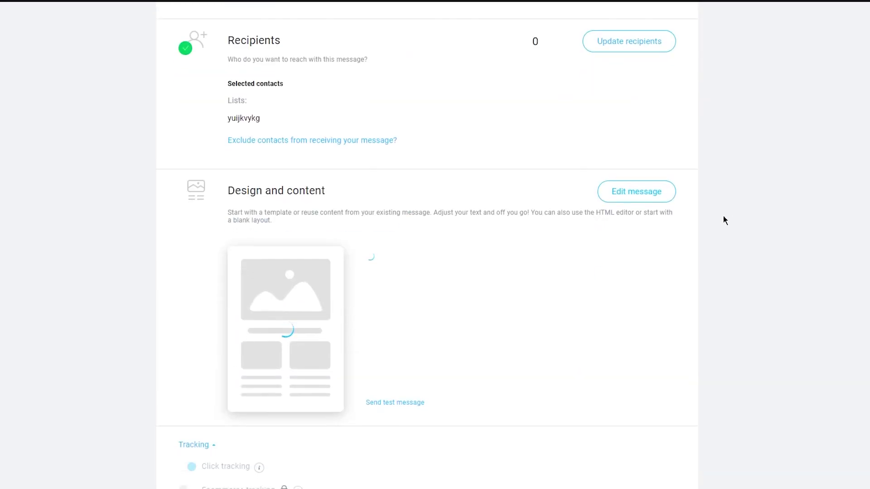
pyautogui.scroll(-3, 272, 275)
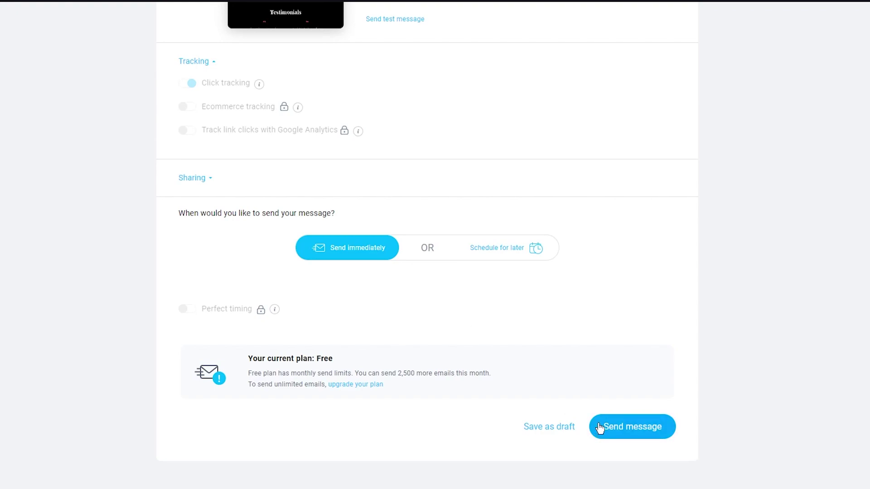
pyautogui.scroll(7, 563, 369)
pyautogui.scroll(7, 563, 373)
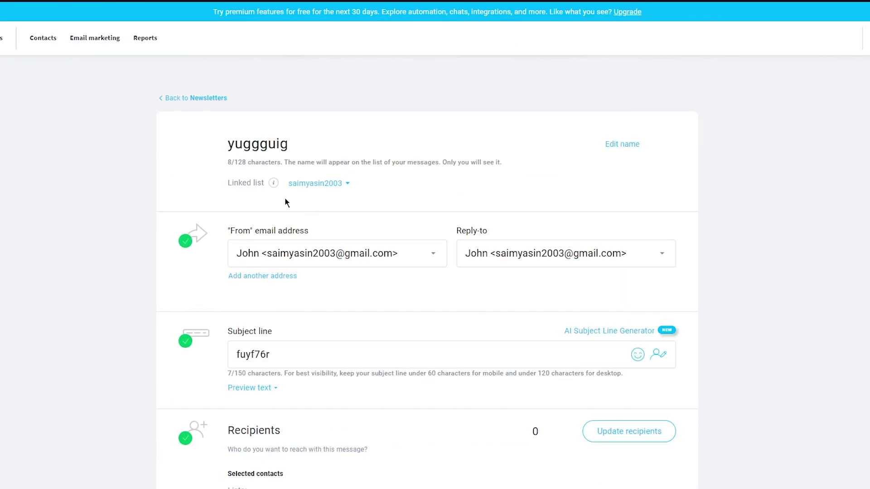